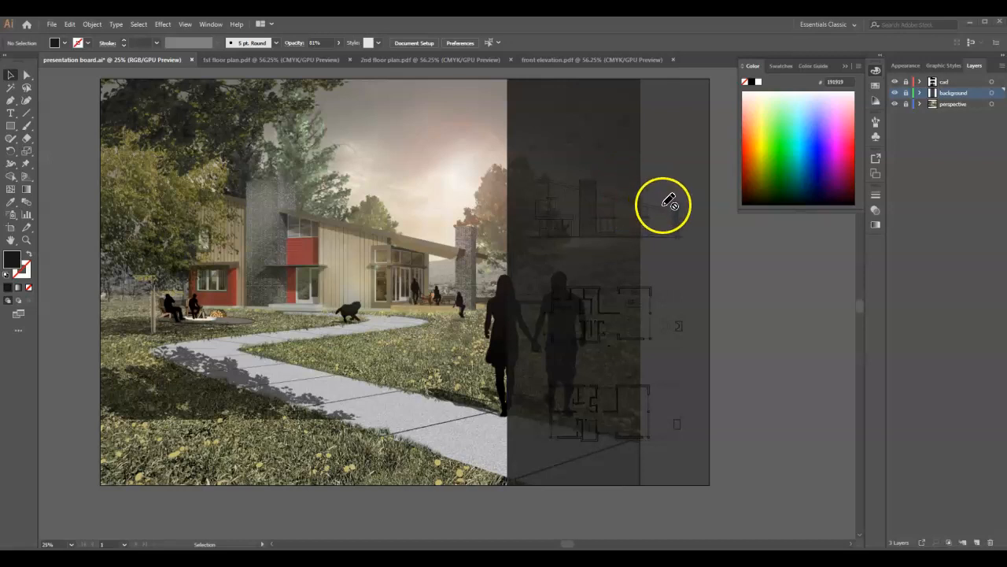
Unlock the cad layer, make it active, and select all of its elevation and floor plan linework.
click(906, 82)
click(945, 82)
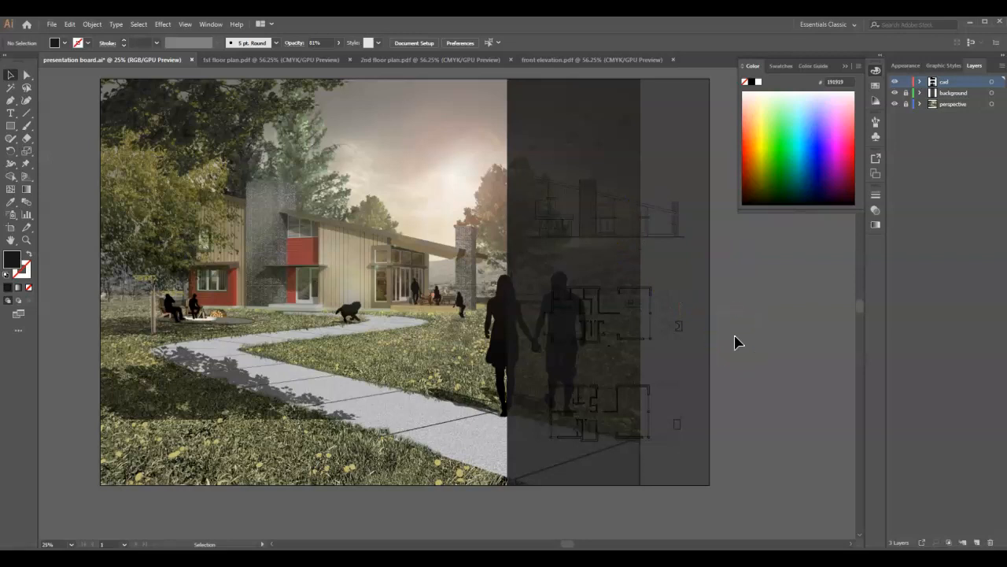
click(847, 65)
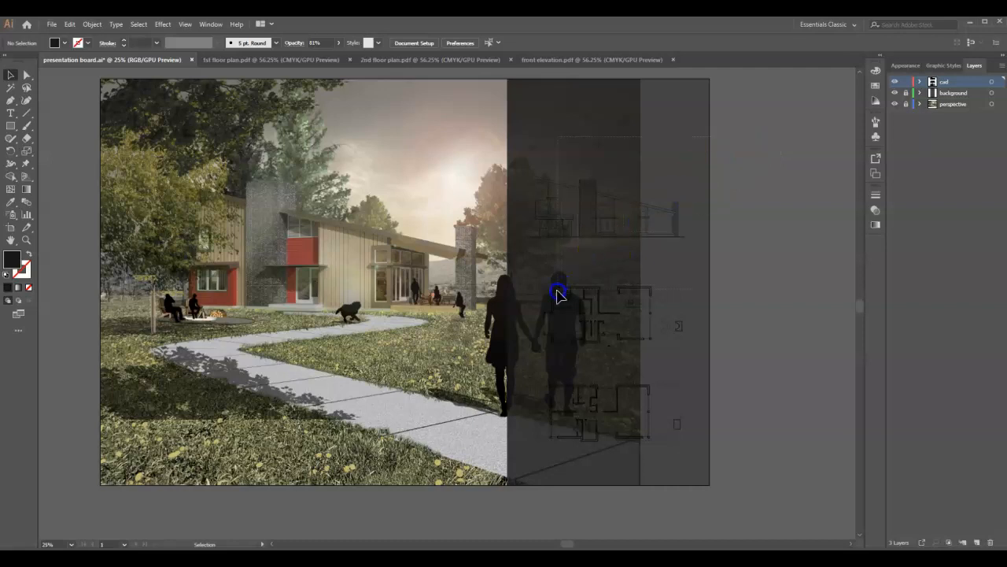
click(533, 330)
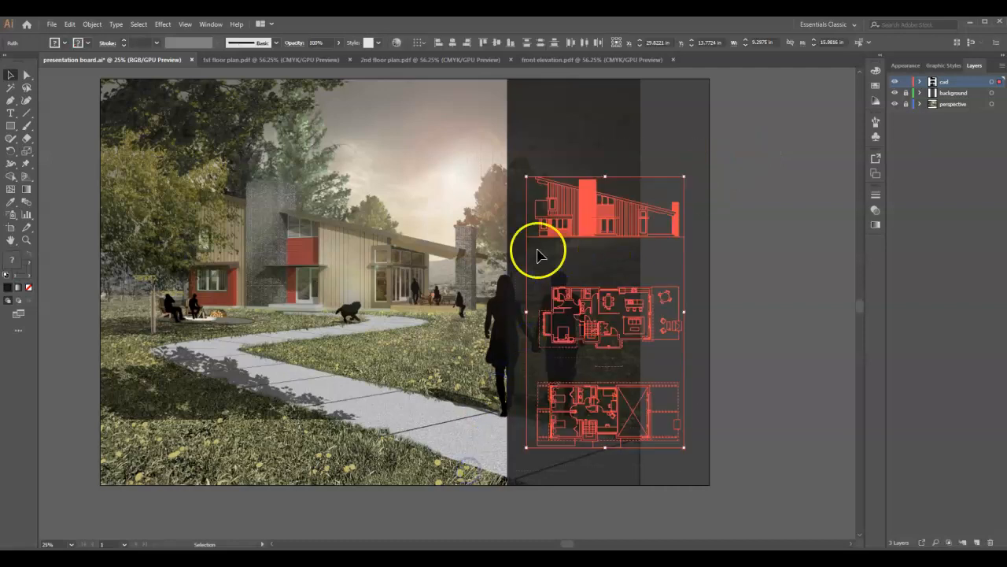
Set the stroke color of the selected elevation and floor plan linework to white (ffffff), then deselect it.
click(26, 279)
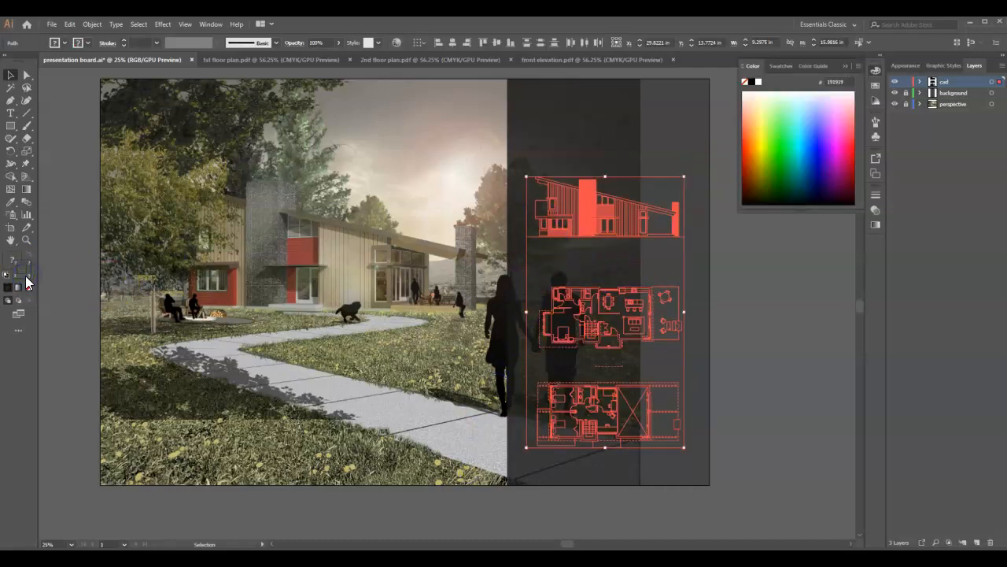
double_click(26, 277)
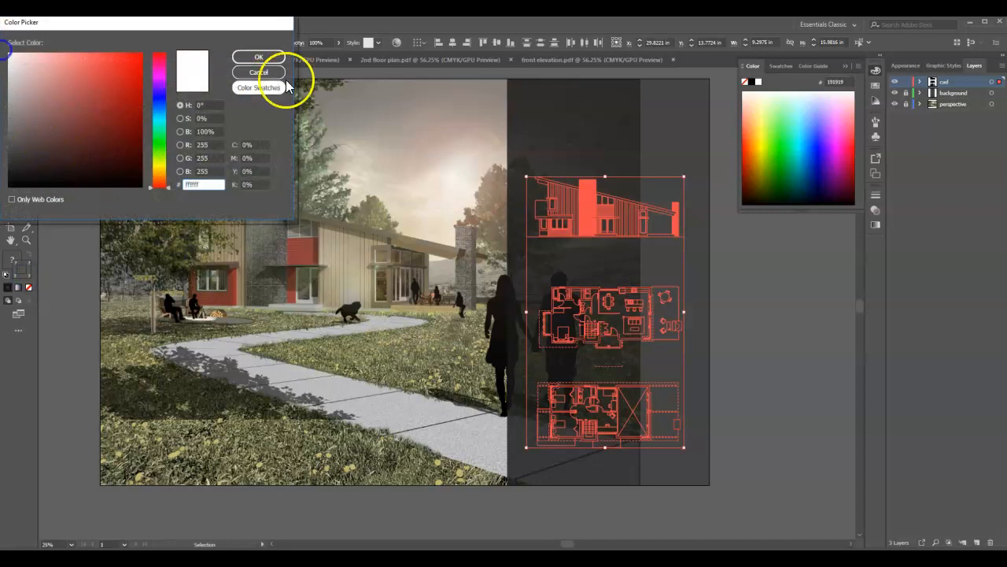
click(258, 56)
click(69, 174)
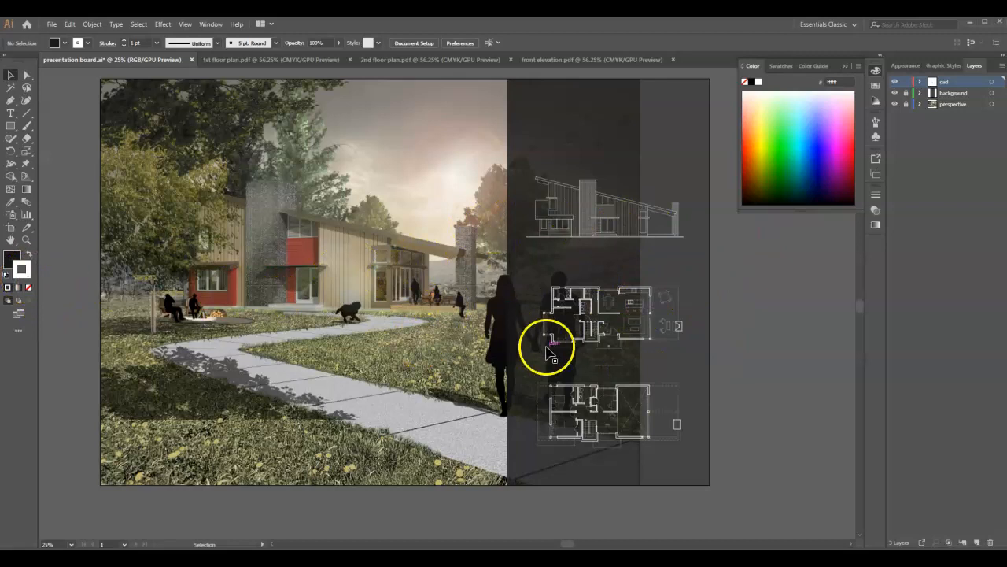
click(763, 321)
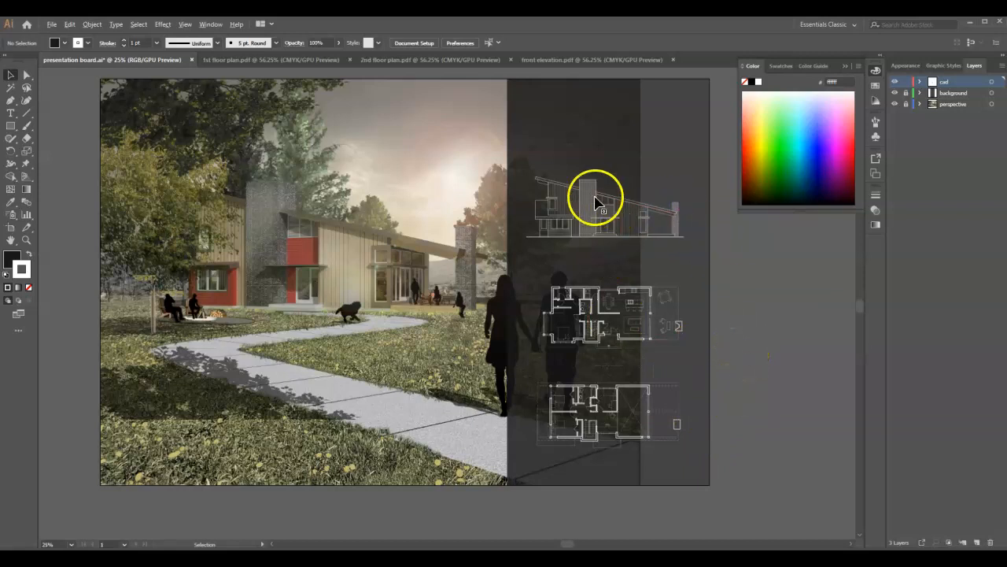
Set the stroke weight of the ground line beneath the front elevation to 6 pt.
scroll(596, 204, up, 3)
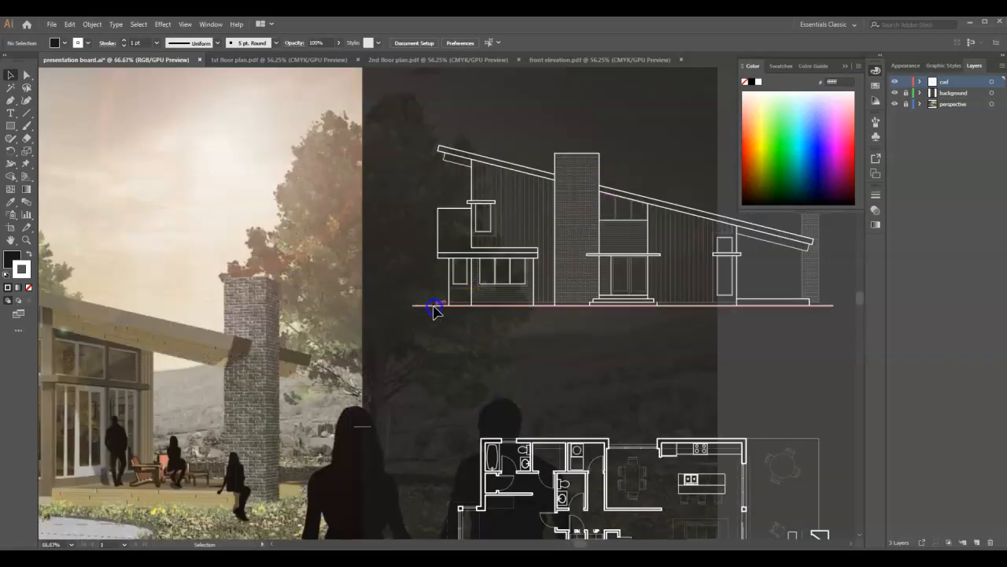
click(433, 305)
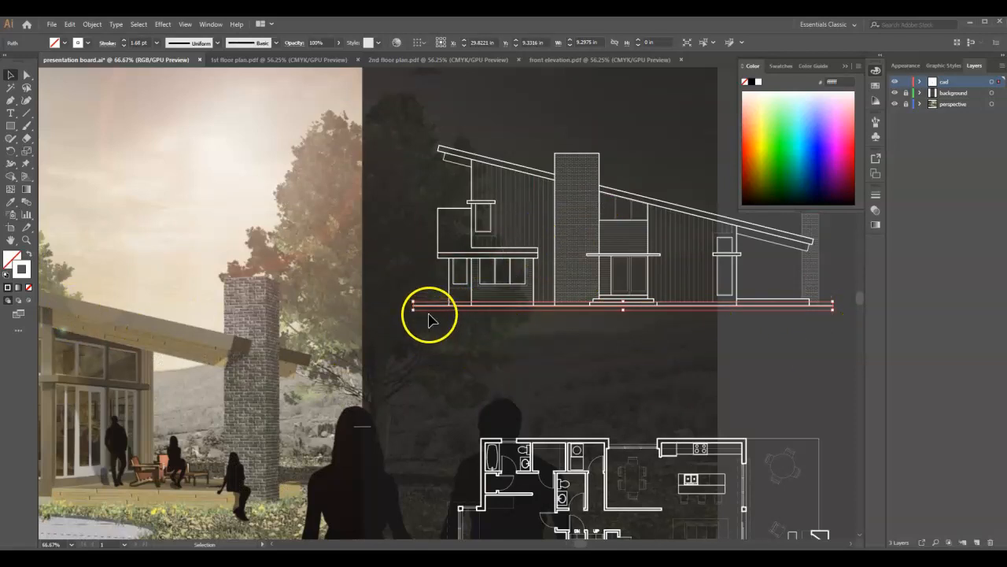
click(876, 196)
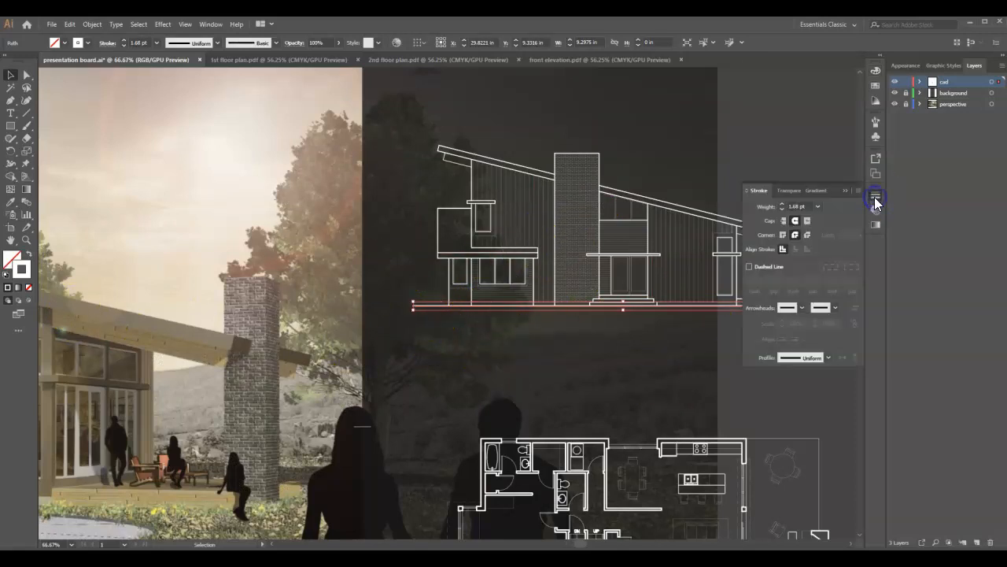
click(817, 207)
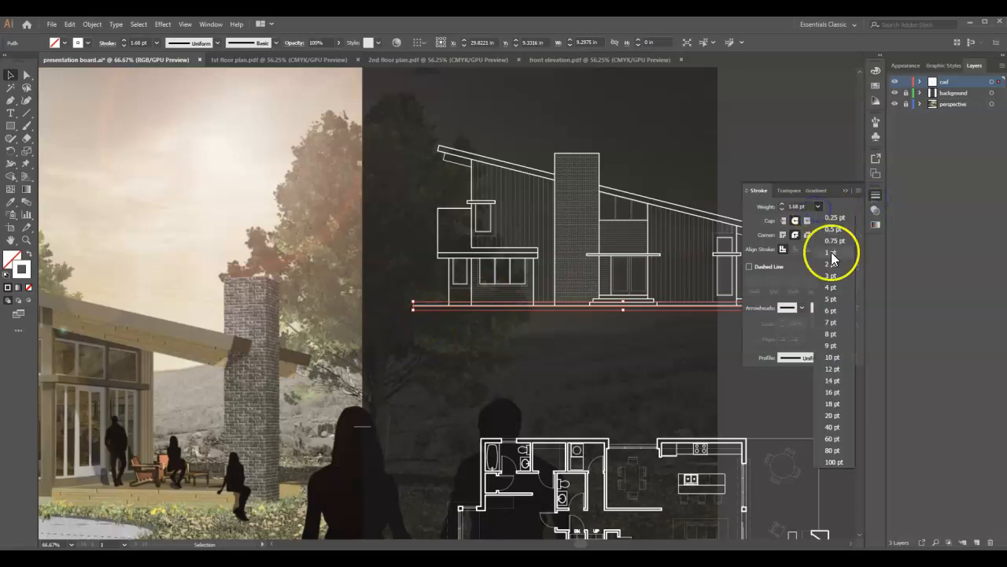
click(837, 277)
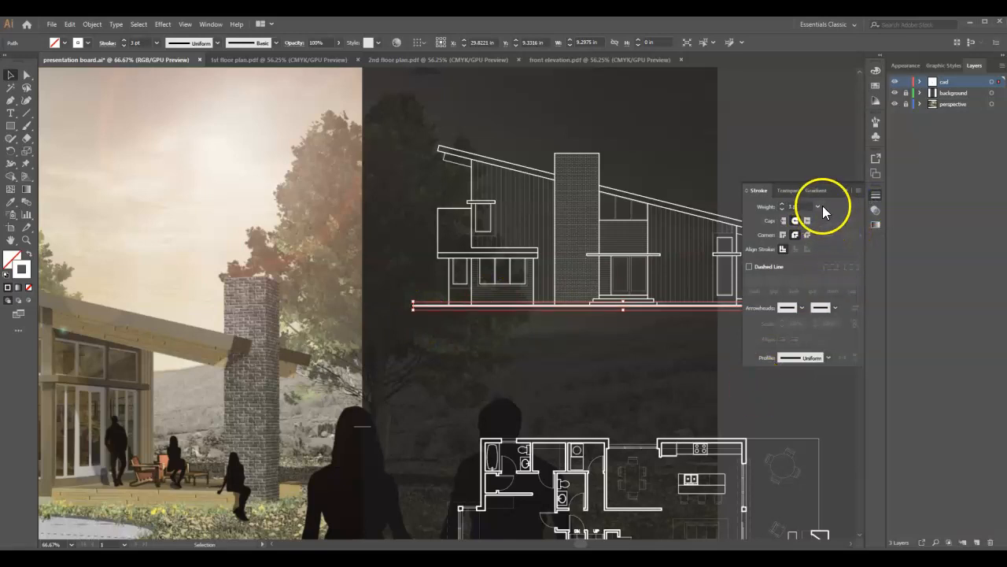
click(818, 206)
click(826, 307)
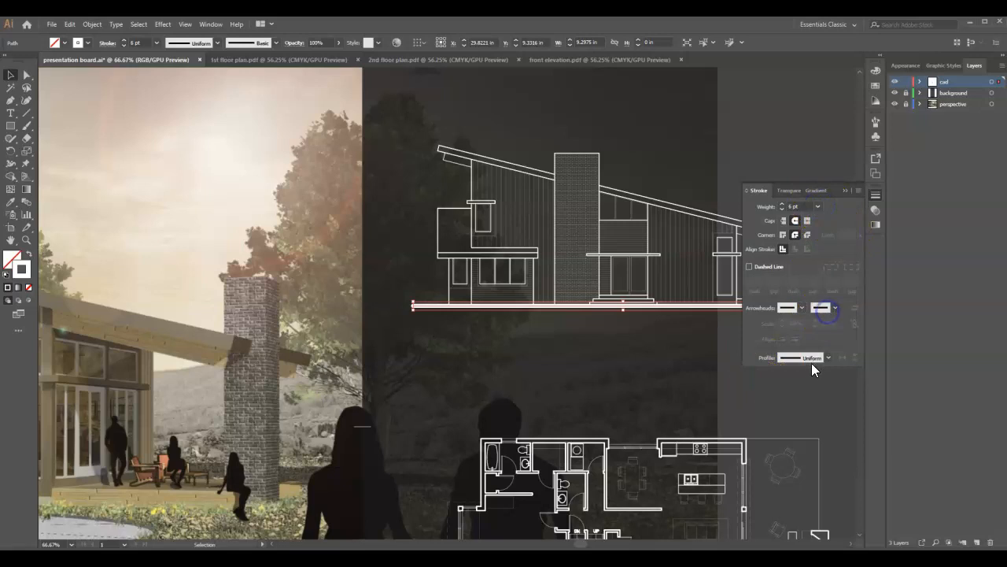
click(756, 396)
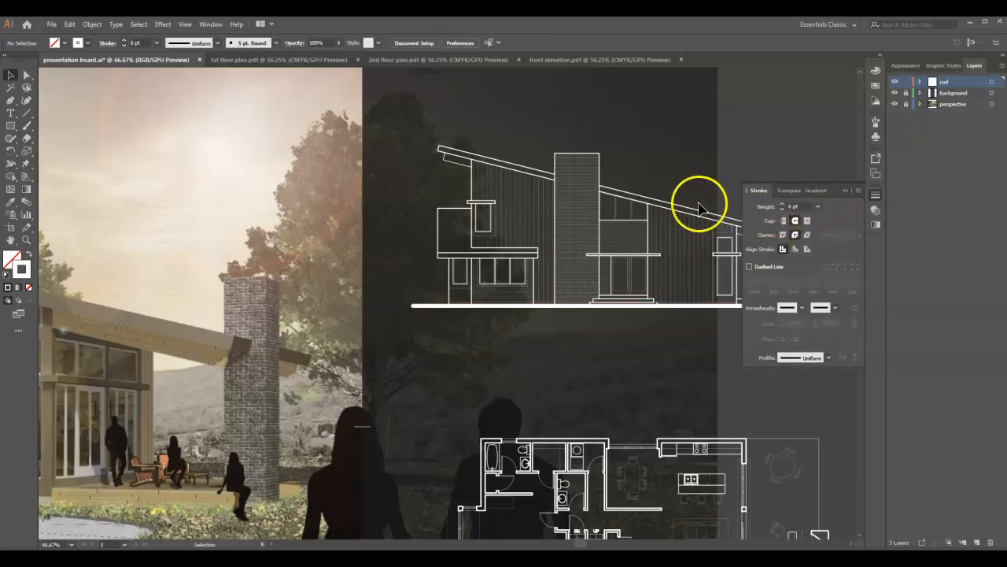
Select all paths sharing the stroke weight of the elevation's upper roof line and set their weight to 1 pt.
scroll(495, 214, down, 2)
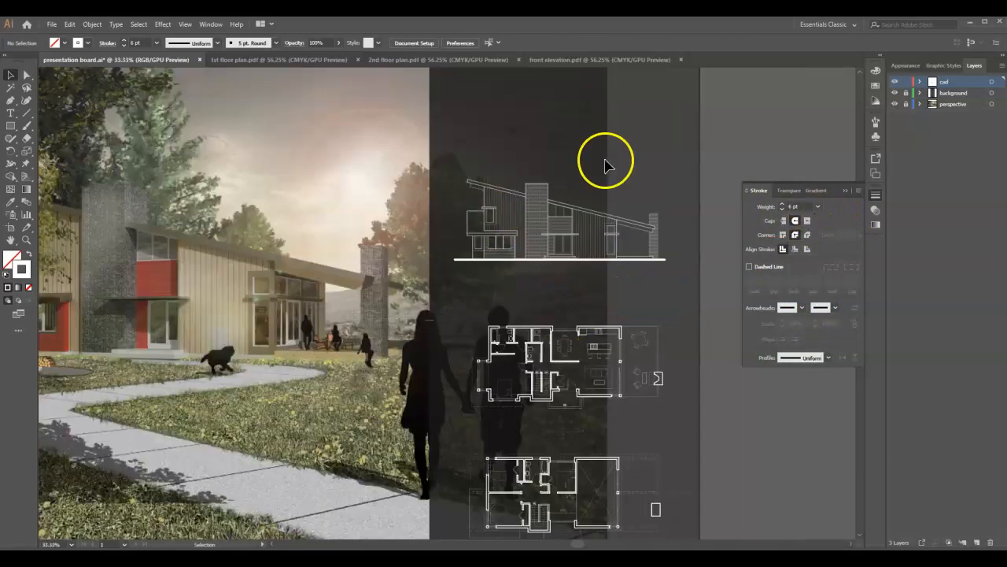
scroll(574, 198, up, 2)
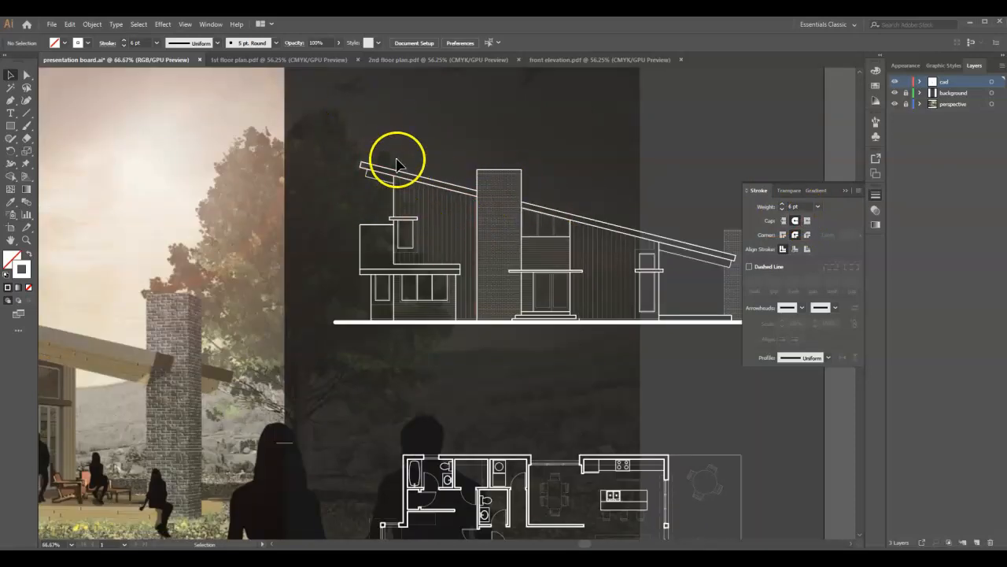
scroll(461, 186, down, 1)
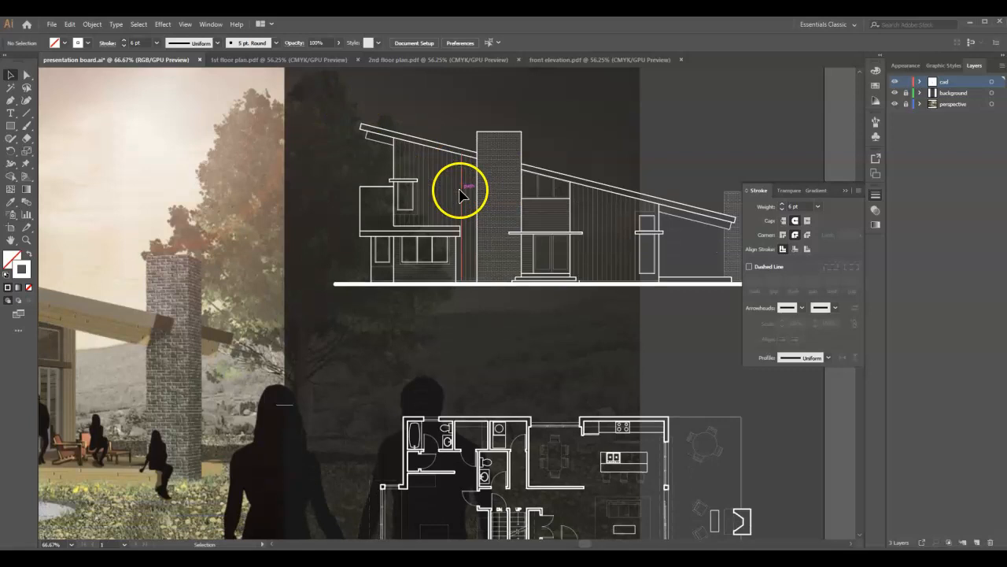
click(444, 151)
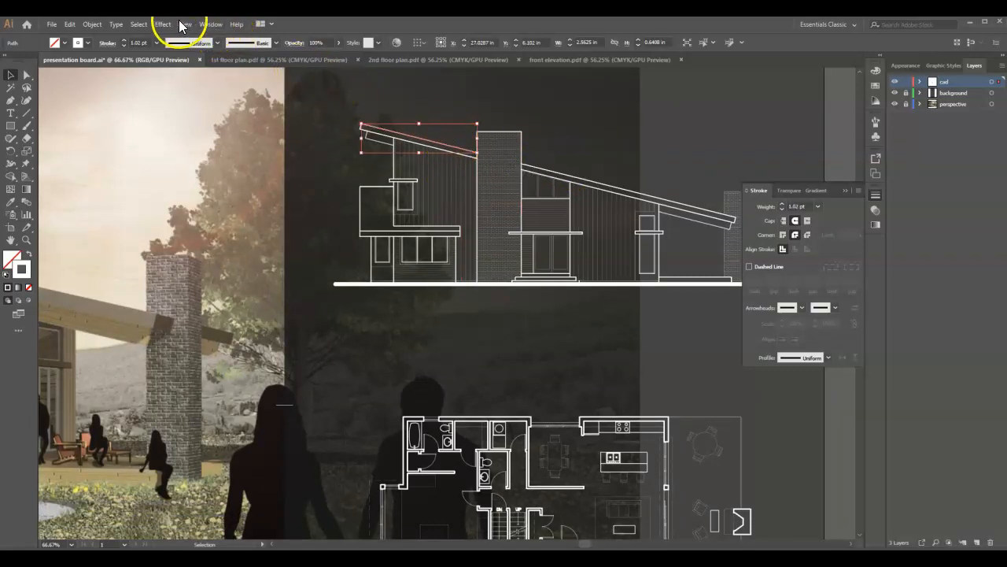
click(138, 24)
click(168, 126)
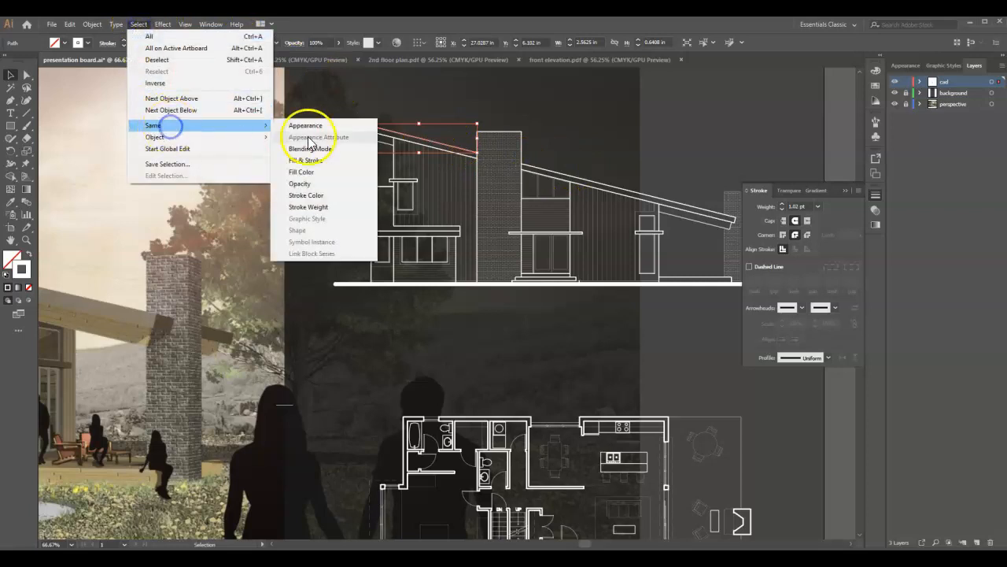
click(331, 208)
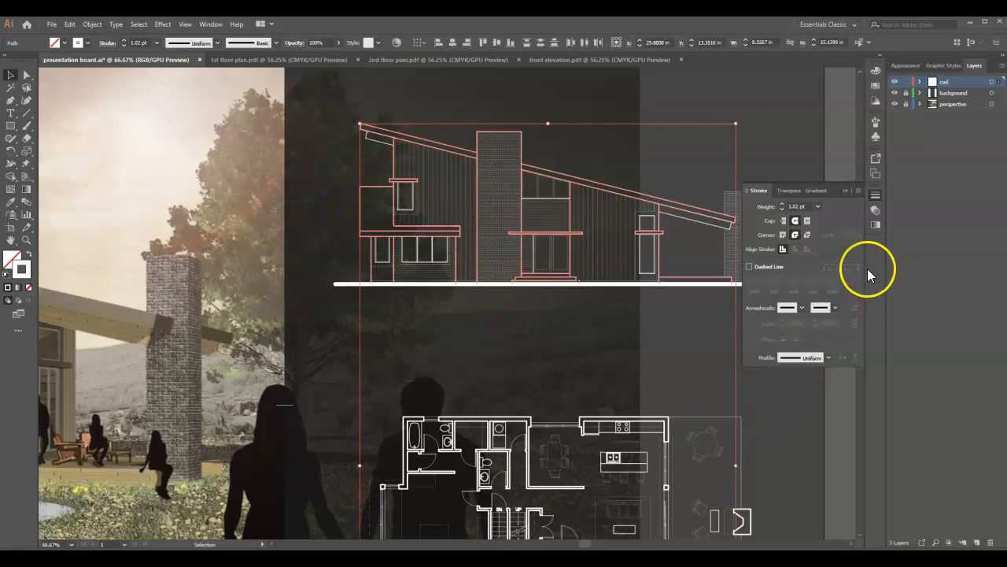
click(818, 206)
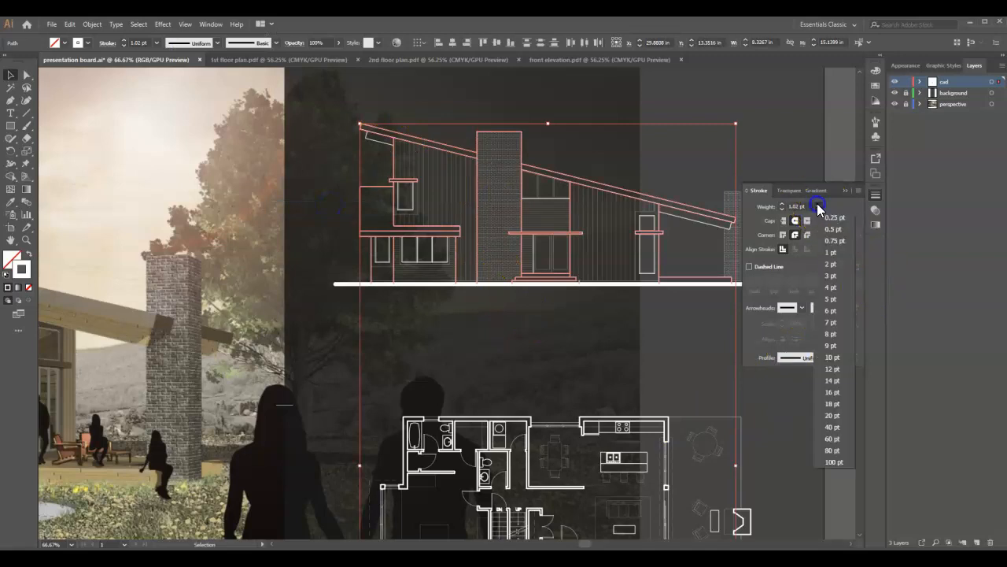
click(833, 253)
click(791, 106)
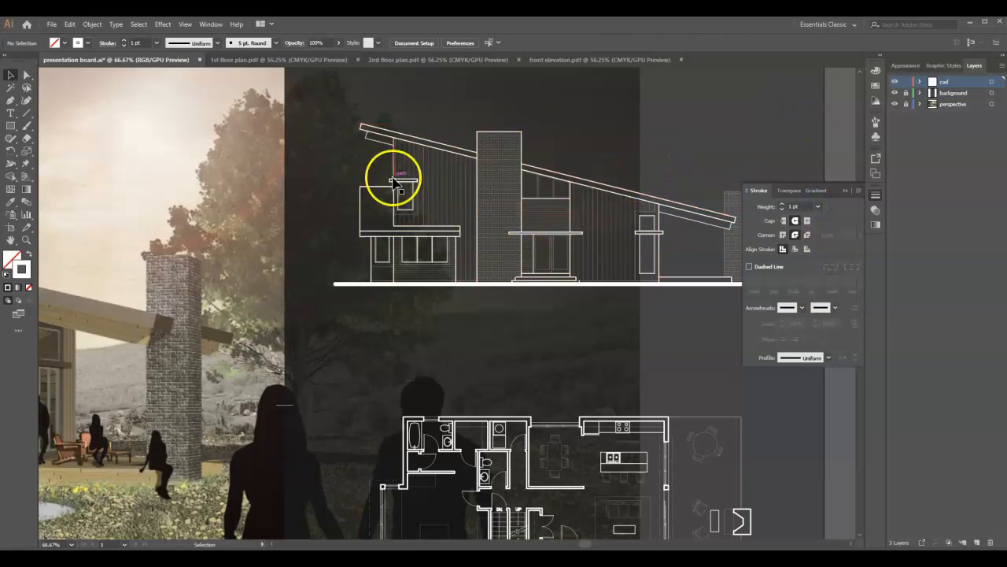
Delete the UP and DN text labels above the interior stairs in the upper floor plan.
scroll(394, 183, down, 2)
scroll(472, 349, up, 2)
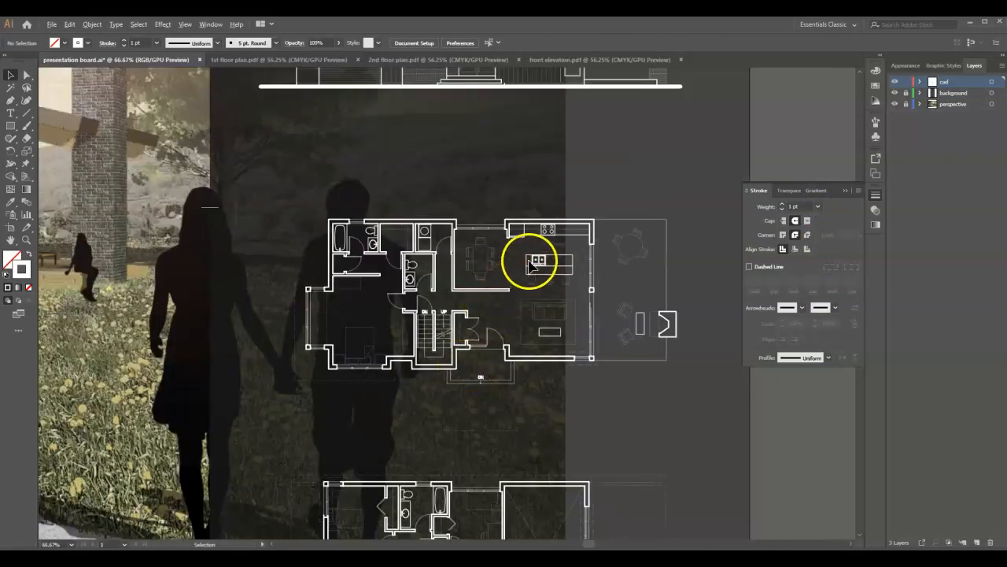
scroll(528, 259, up, 2)
scroll(322, 394, up, 4)
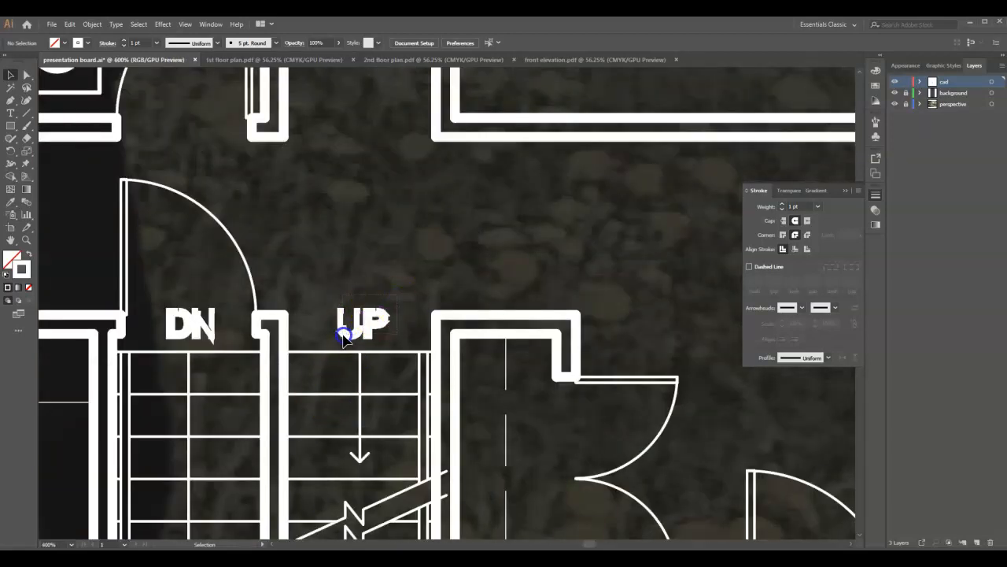
click(335, 343)
key(Delete)
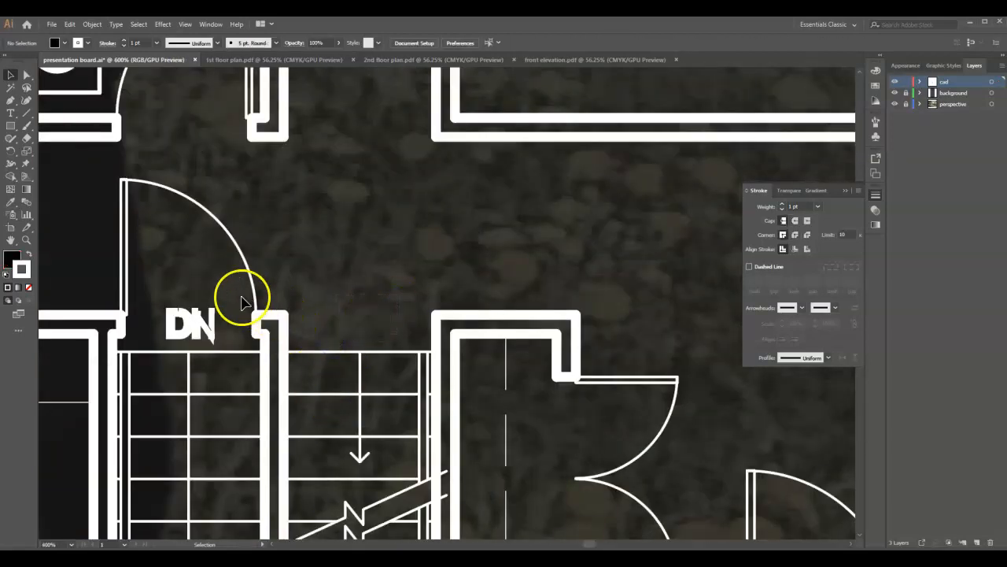
click(158, 344)
key(Delete)
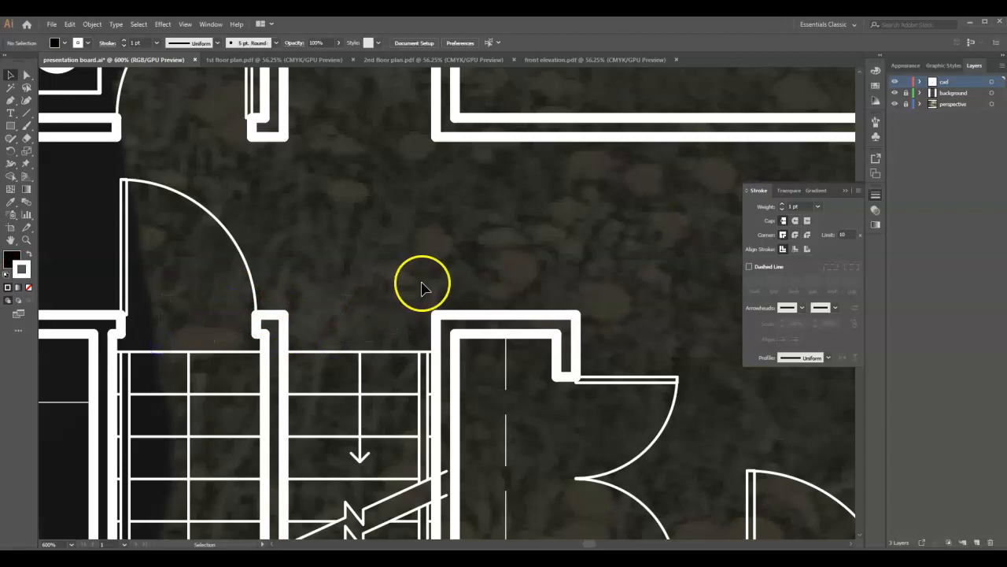
Delete the DN text label above the stairs in the lower floor plan.
scroll(598, 263, down, 6)
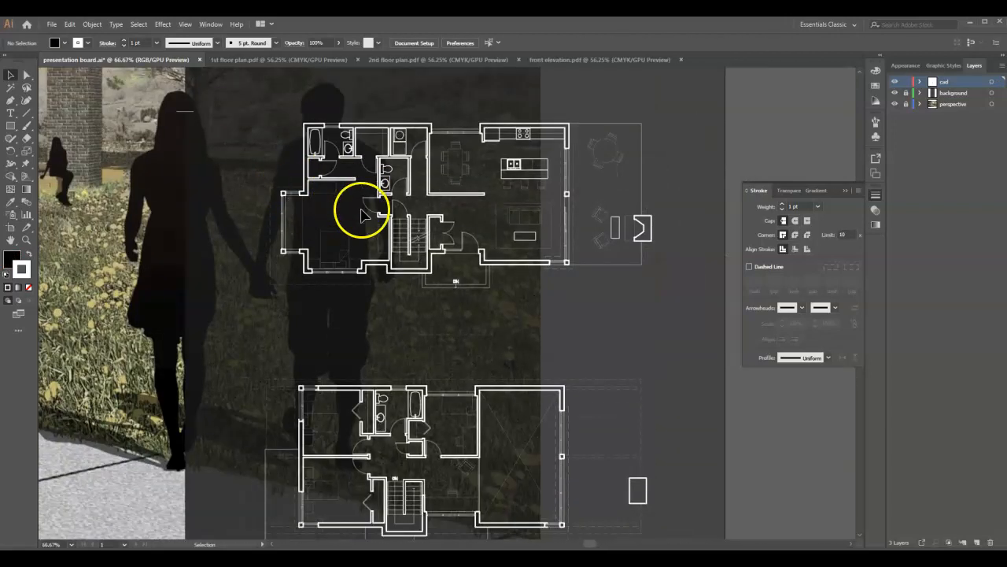
scroll(391, 365, down, 3)
scroll(404, 410, up, 6)
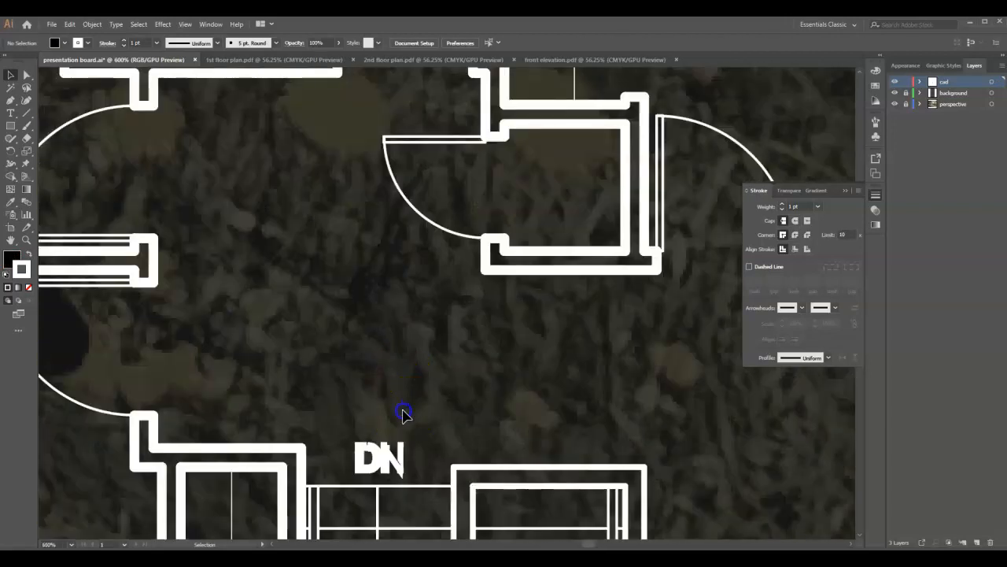
click(347, 477)
key(Delete)
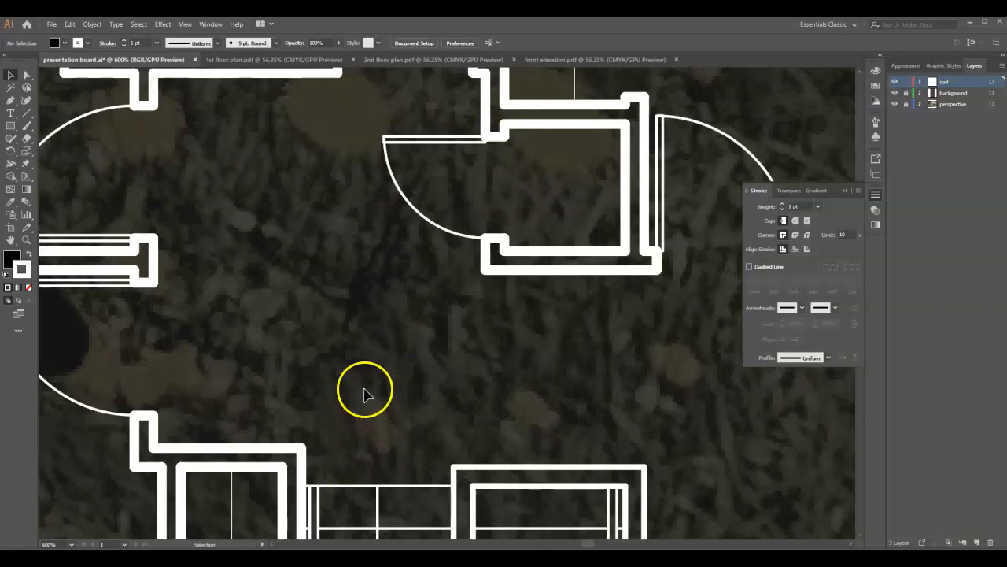
Set the stroke weight of the double sink's linework on the kitchen island to 0.5 pt.
key(ctrl+1)
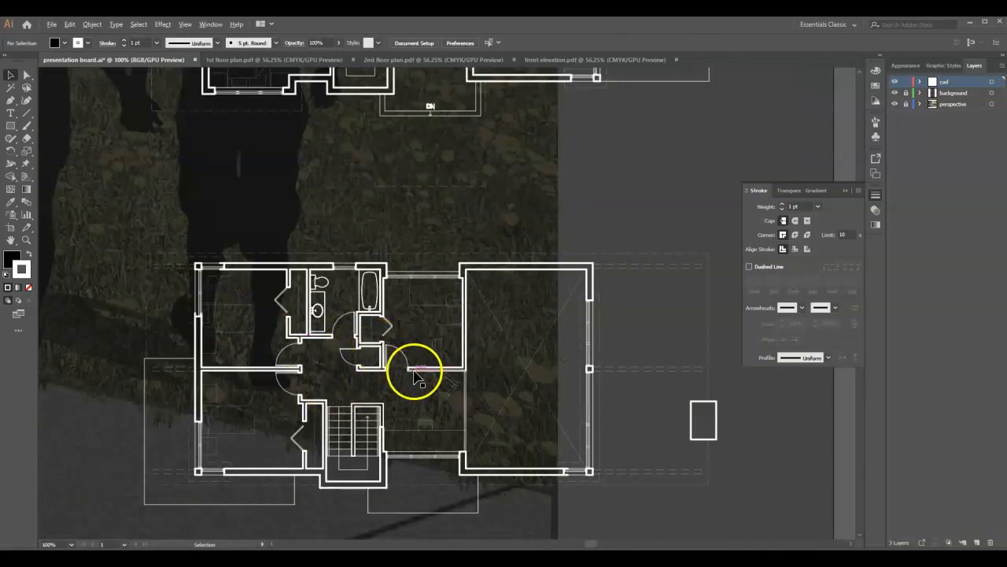
scroll(413, 369, down, 2)
scroll(488, 177, up, 5)
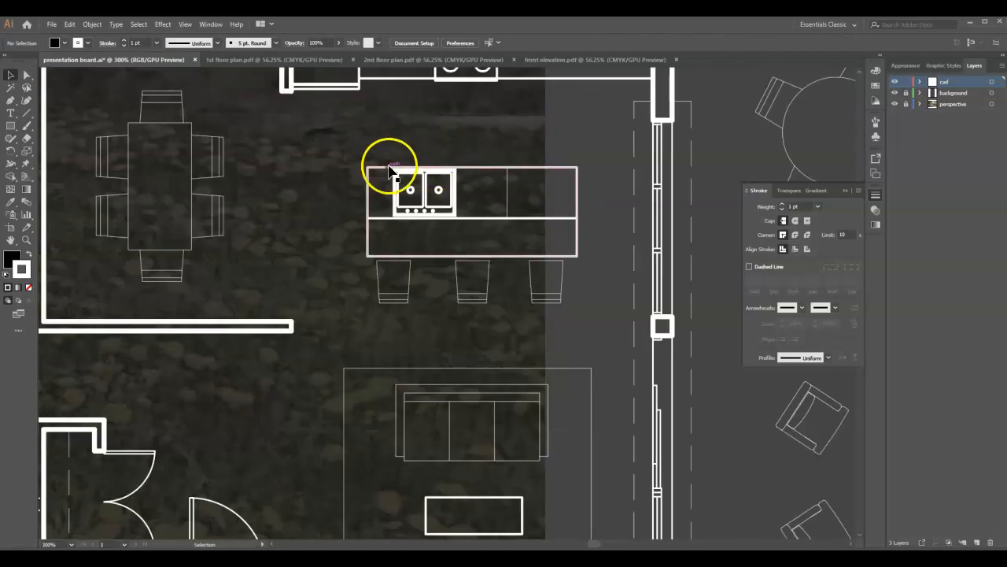
scroll(465, 182, up, 2)
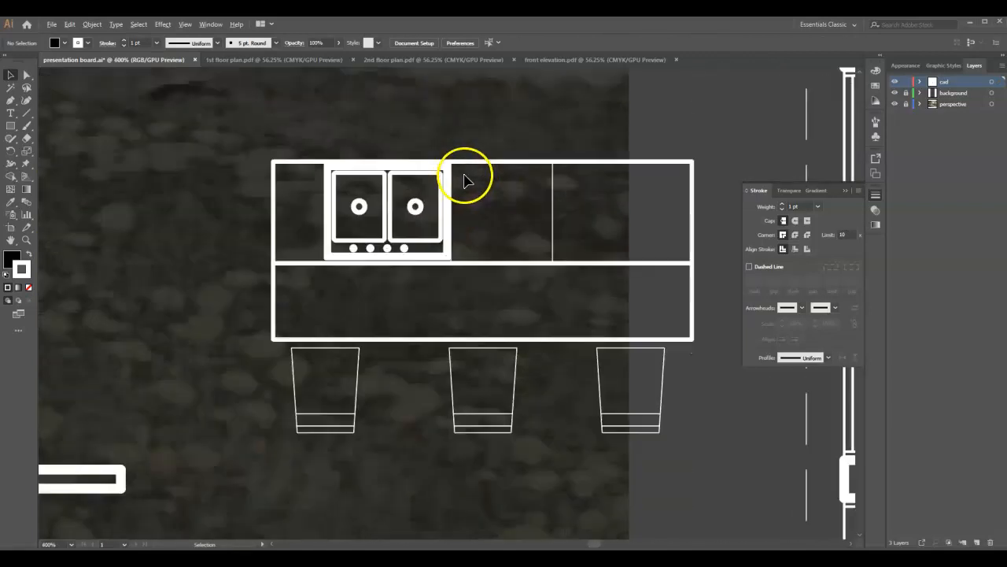
drag(452, 164, 241, 281)
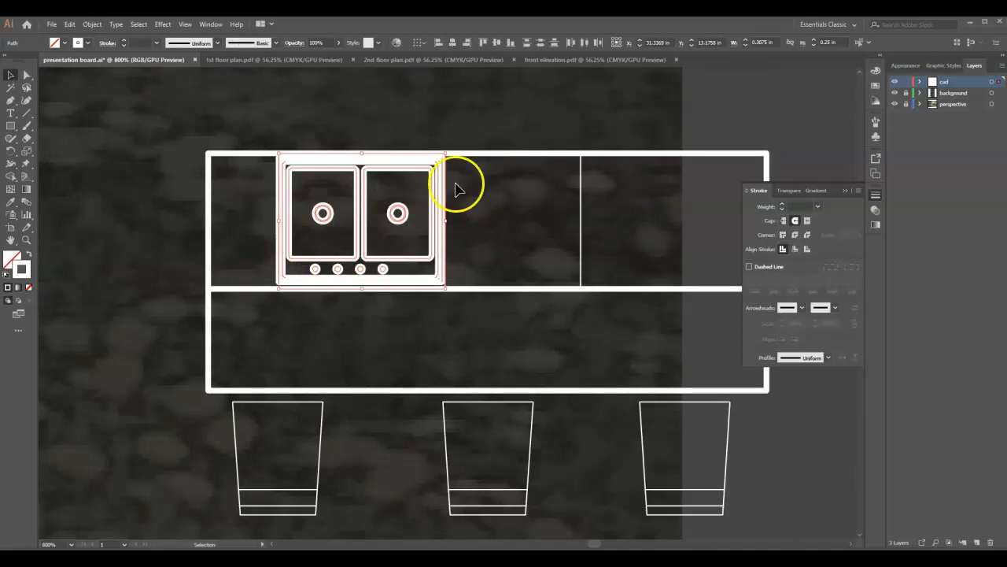
click(818, 207)
click(827, 229)
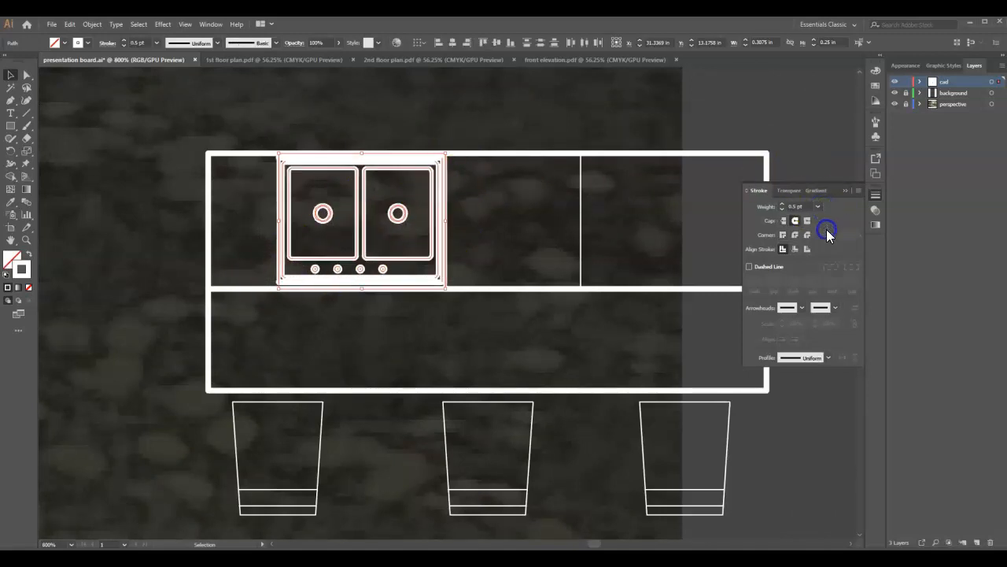
click(403, 102)
Select all of the double sink's linework on the kitchen island, including its border lines, and set its stroke weight to 0.25 pt.
click(421, 162)
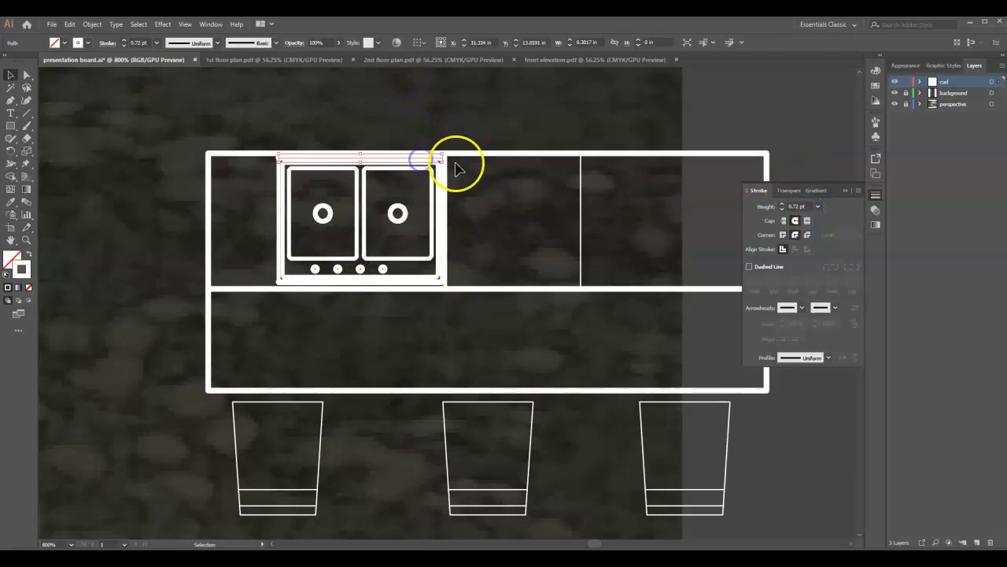
click(260, 290)
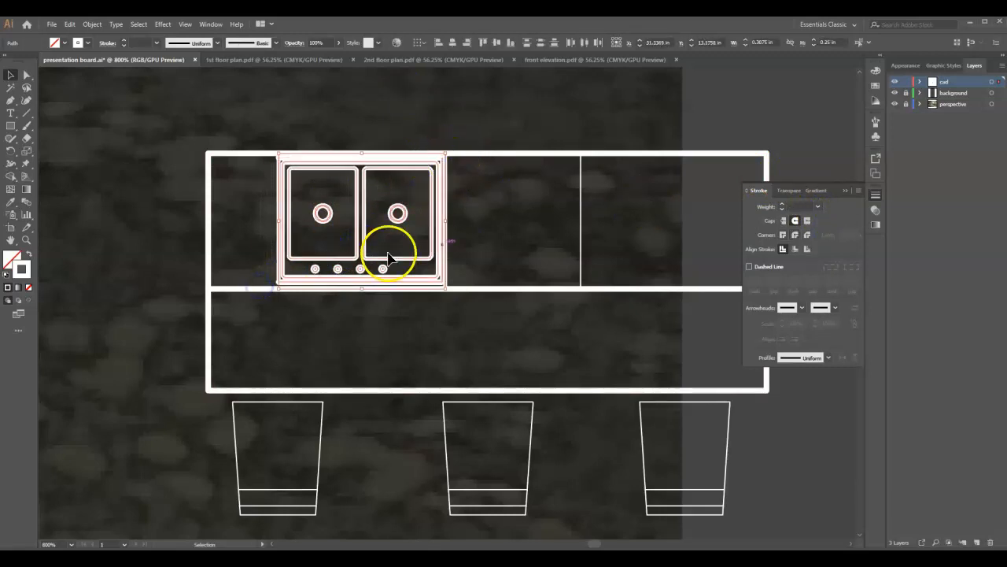
click(820, 206)
click(826, 217)
click(490, 112)
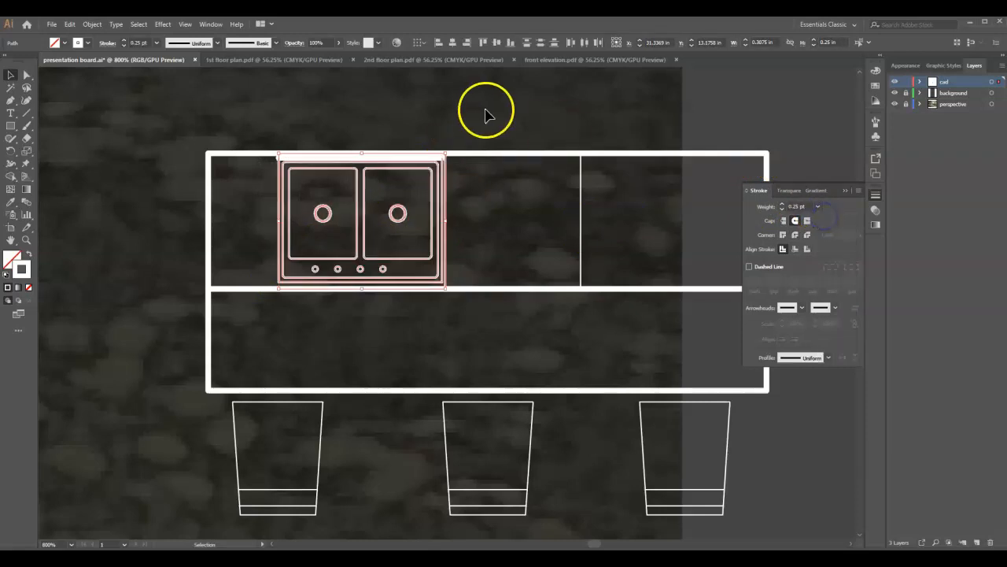
click(280, 187)
Examine the line weights of the elevation and both floor plans in the context of the whole presentation board.
scroll(445, 232, down, 3)
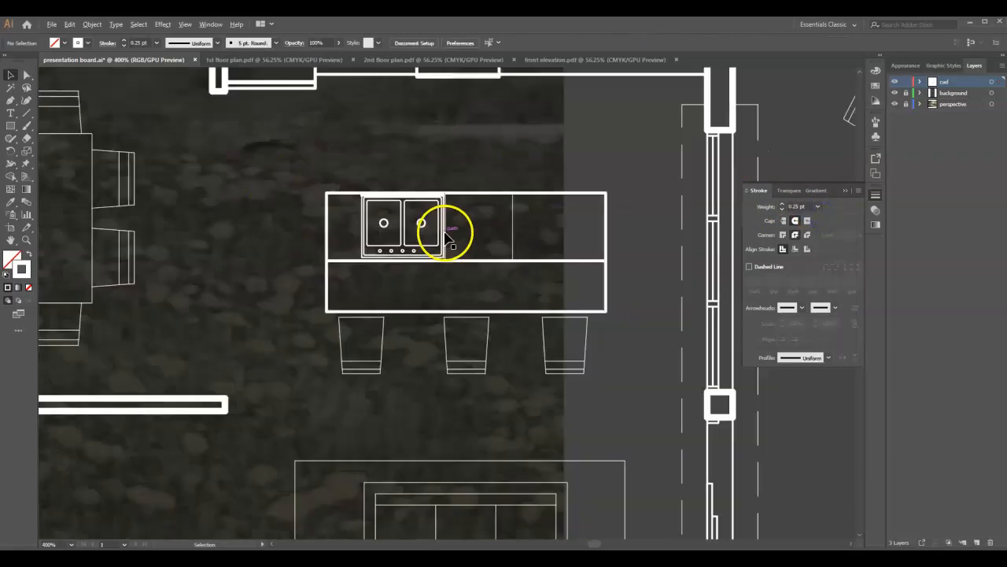
scroll(381, 226, down, 2)
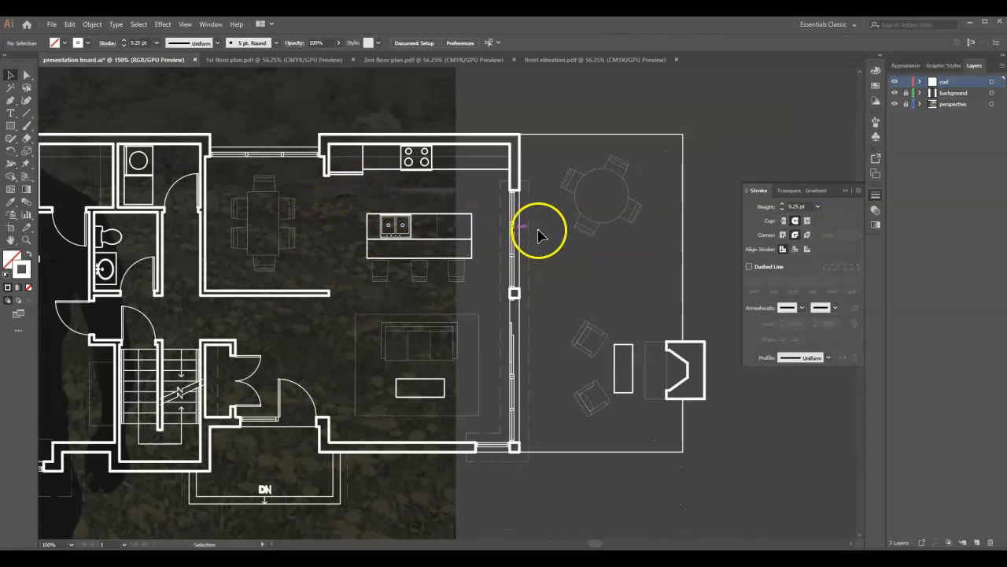
scroll(546, 229, down, 2)
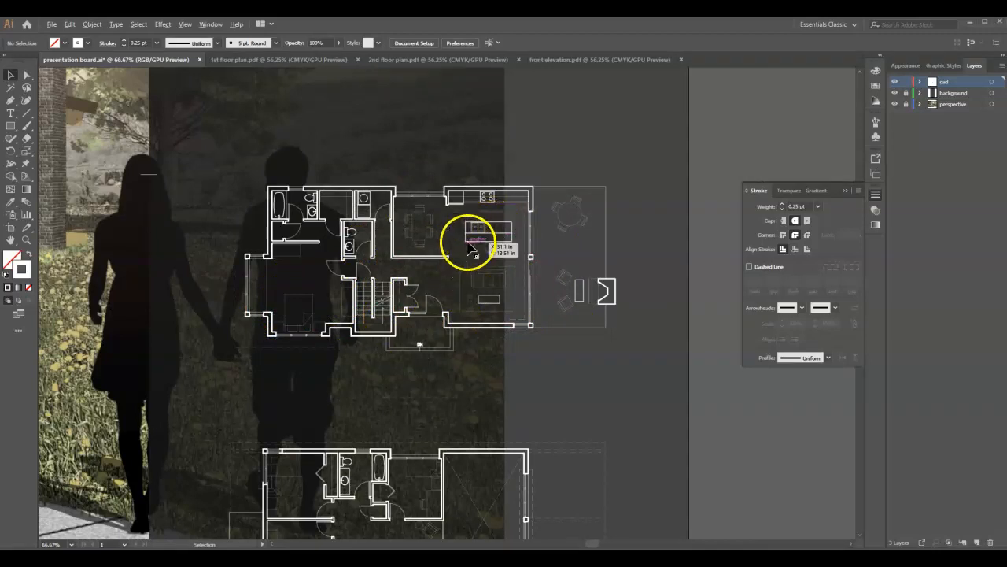
scroll(462, 258, down, 1)
scroll(445, 248, up, 3)
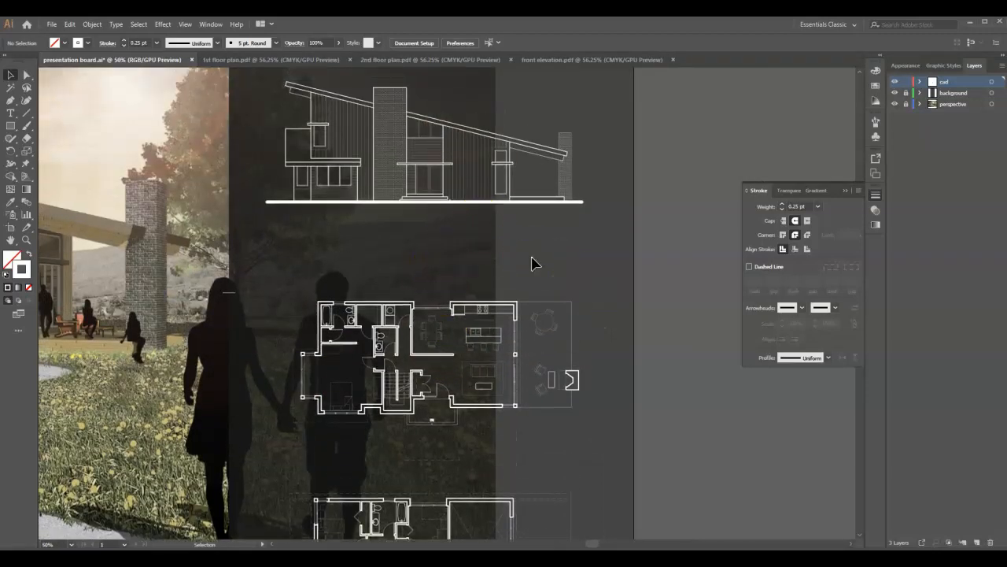
scroll(532, 263, down, 1)
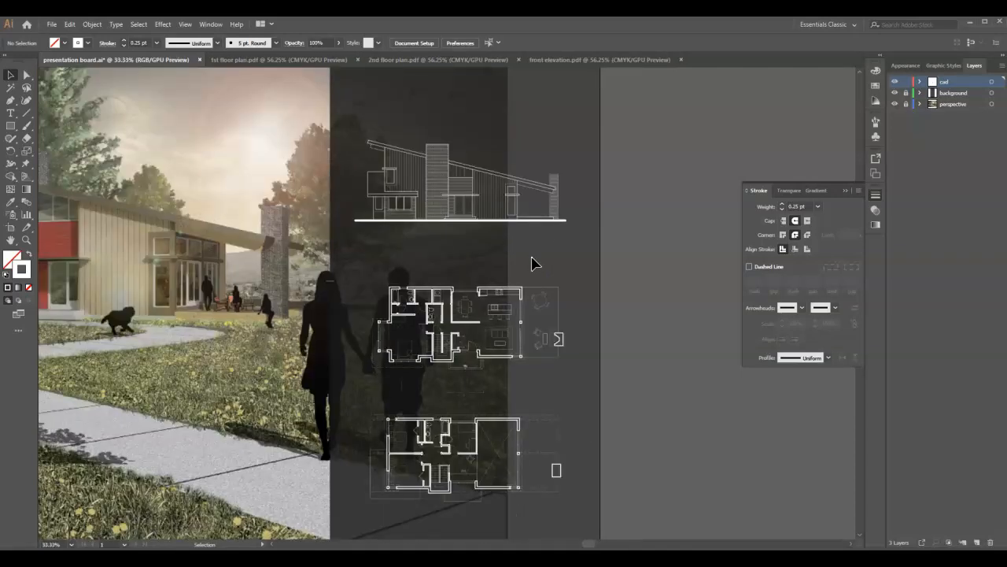
scroll(533, 263, down, 2)
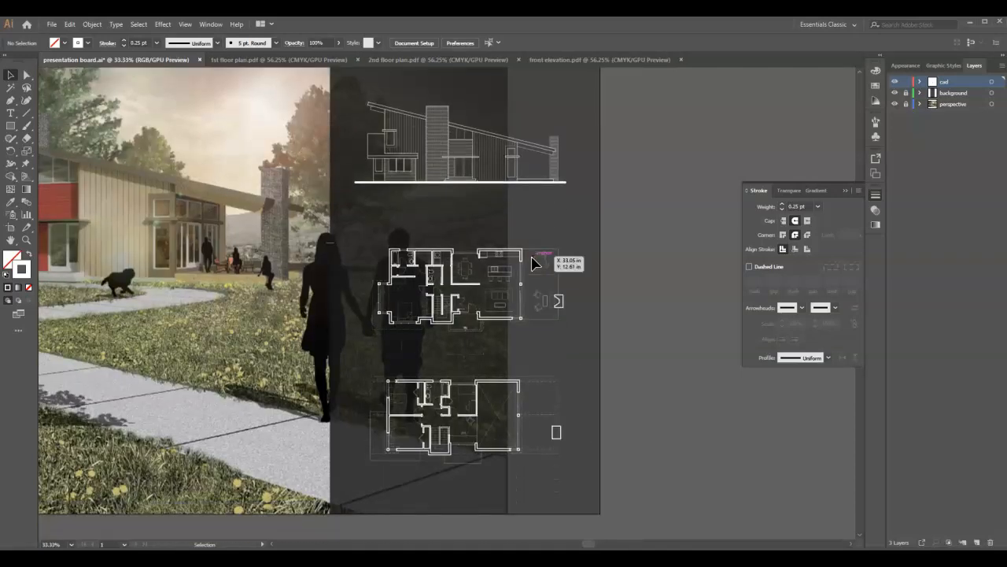